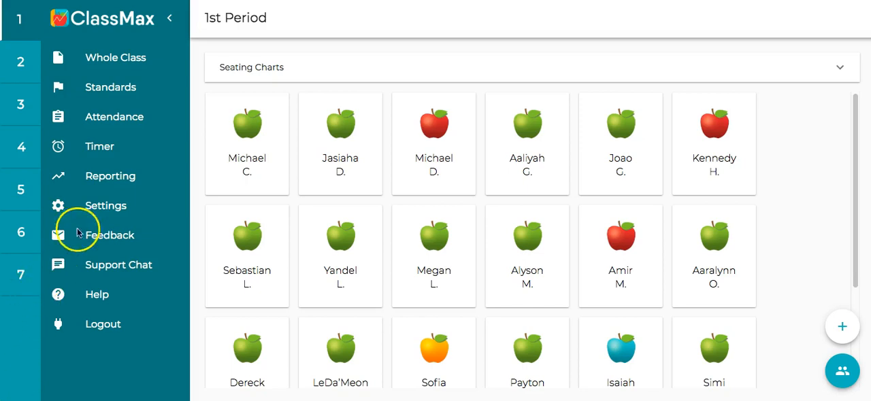
Step: Assign the Grade 8 Reading Literature standards 8.RL.1 and 8.RL.2 to the 1st Period class
{"action": "left_click", "coordinate": [133, 92]}
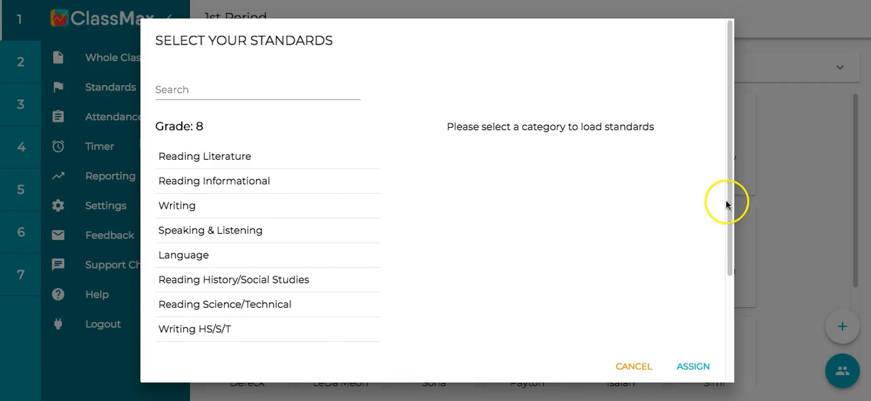
{"action": "left_click_drag", "start_coordinate": [728, 204], "coordinate": [735, 285]}
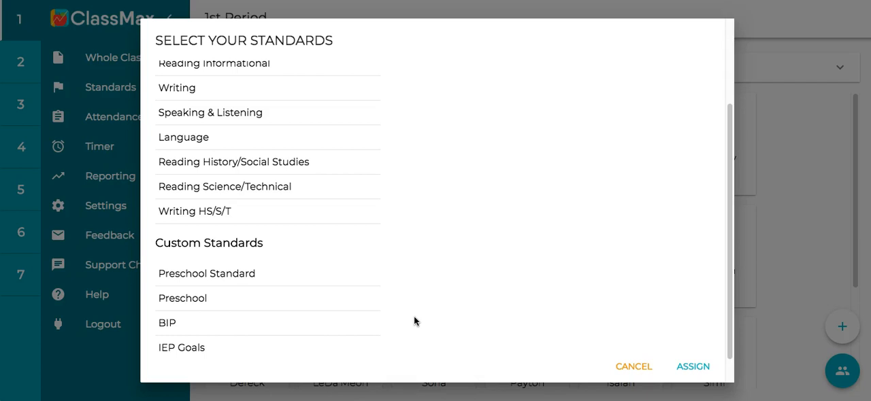
{"action": "scroll", "coordinate": [411, 289], "scroll_direction": "down", "scroll_amount": 2}
{"action": "scroll", "coordinate": [414, 289], "scroll_direction": "up", "scroll_amount": 3}
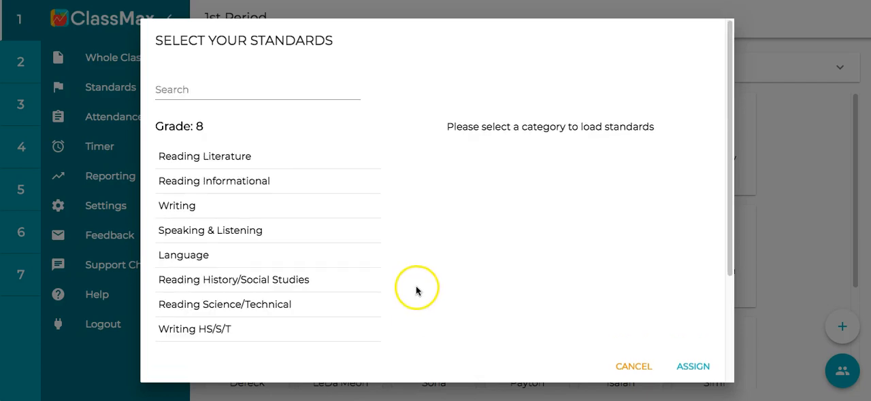
{"action": "left_click", "coordinate": [216, 168]}
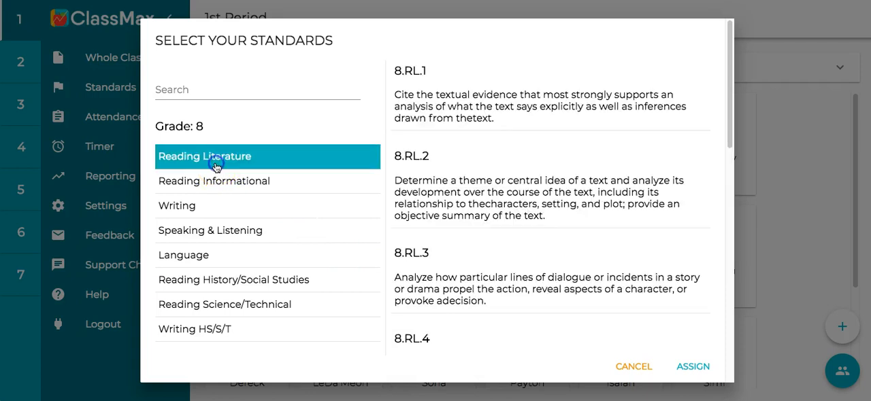
{"action": "left_click", "coordinate": [443, 119]}
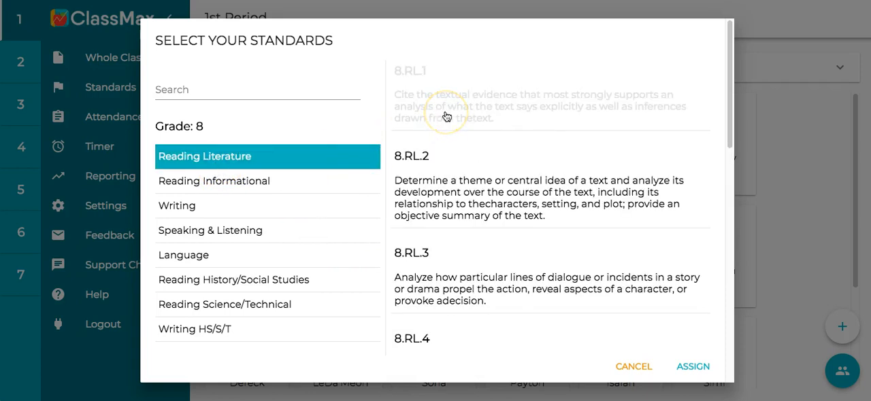
{"action": "left_click", "coordinate": [447, 151]}
{"action": "left_click", "coordinate": [544, 248]}
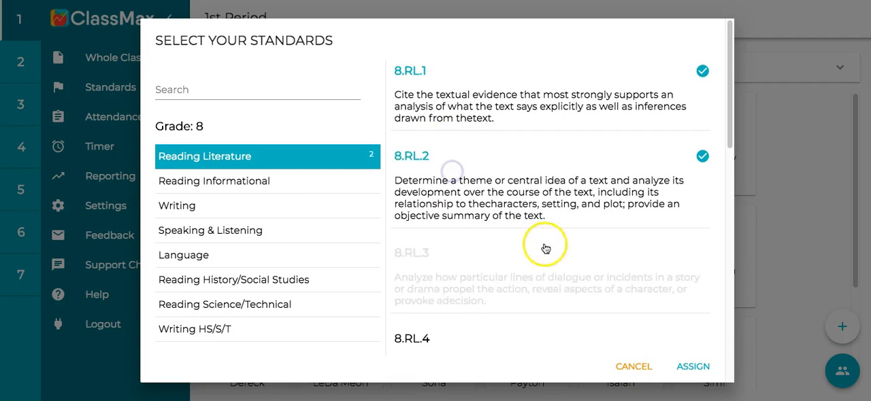
{"action": "left_click", "coordinate": [672, 331]}
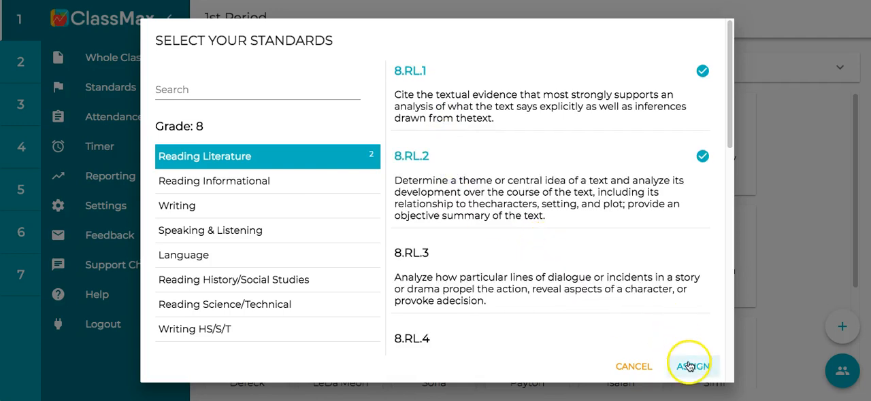
{"action": "left_click", "coordinate": [689, 366]}
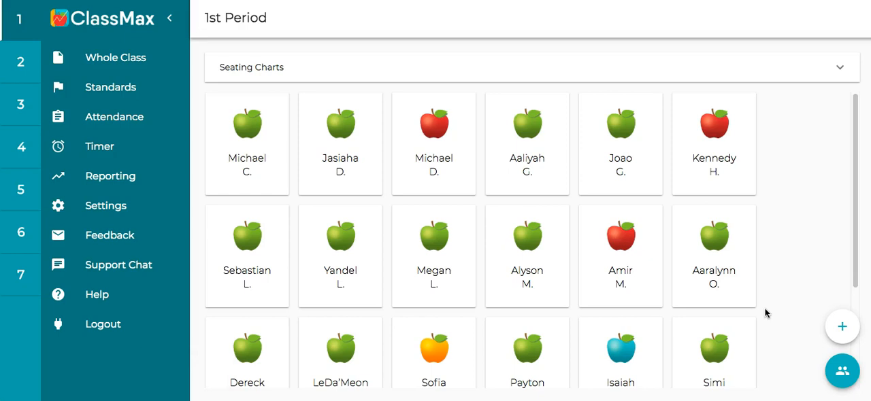
Step: Record level 1 progress on 8.RL.1 for the fourth student in the first row, with the note "Asked a low level question"
{"action": "left_click", "coordinate": [549, 170]}
{"action": "left_click", "coordinate": [553, 149]}
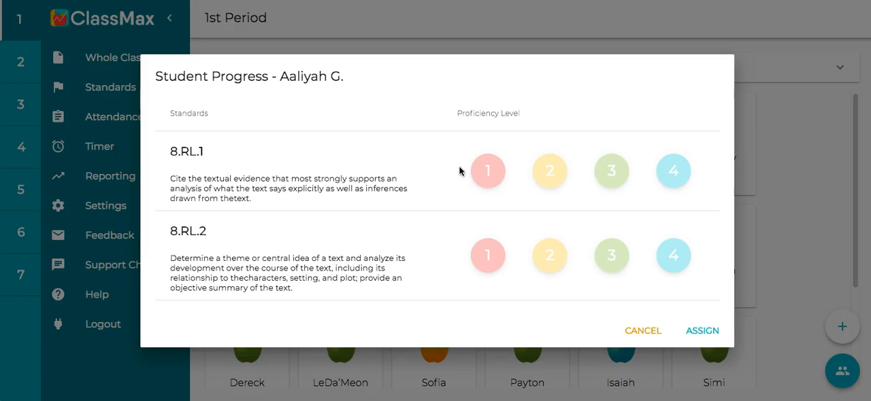
{"action": "left_click", "coordinate": [481, 173]}
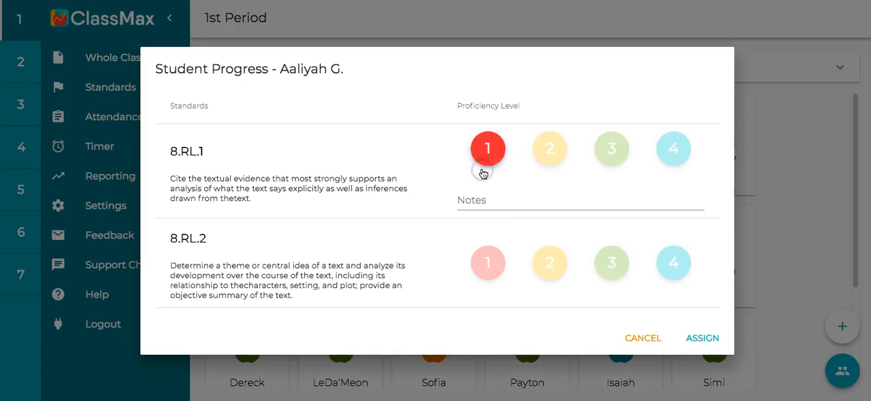
{"action": "left_click", "coordinate": [481, 199]}
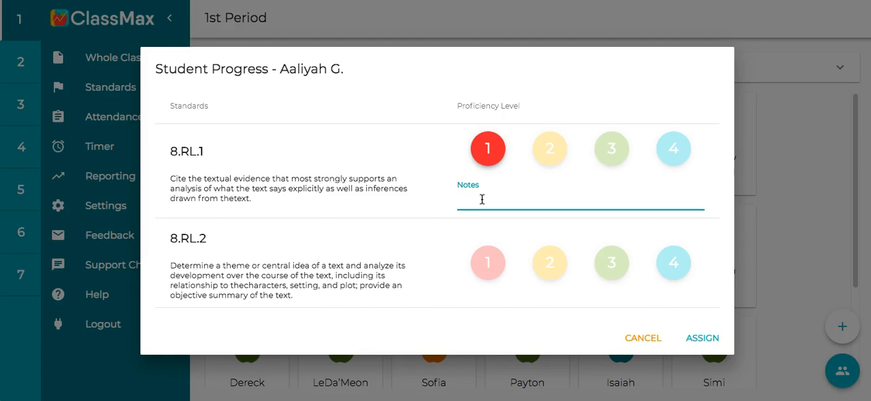
{"action": "type", "text": "Asked a low level qu"}
{"action": "key", "text": "BackSpace"}
{"action": "type", "text": "question"}
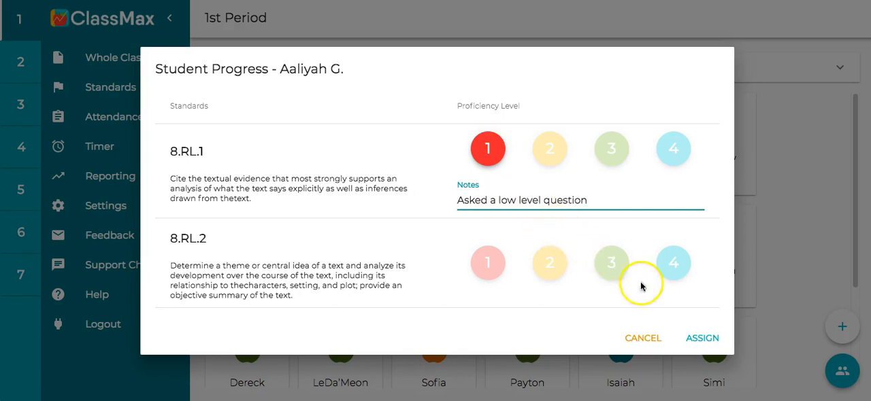
{"action": "left_click", "coordinate": [701, 338]}
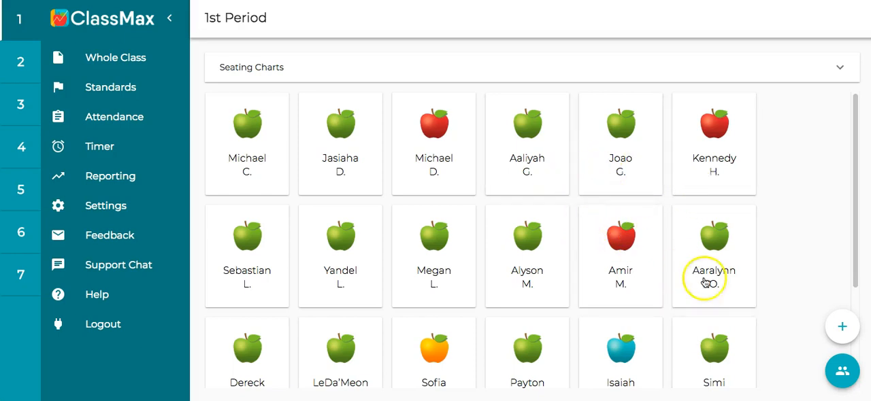
Step: Switch to the class groups and rate Table A's progress at proficiency level 3 on both 8.RL.1 and 8.RL.2
{"action": "left_click", "coordinate": [843, 371]}
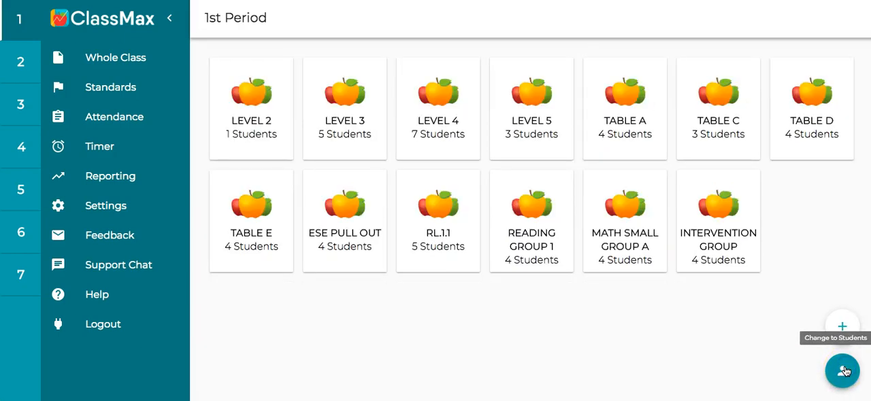
{"action": "left_click", "coordinate": [646, 120]}
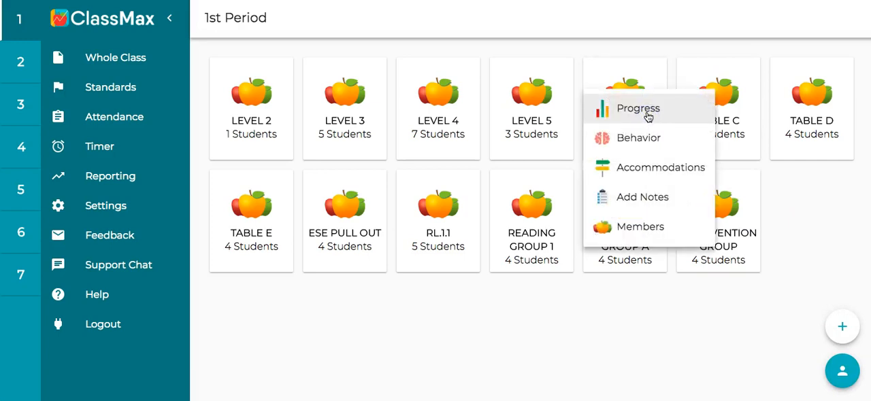
{"action": "left_click", "coordinate": [648, 117]}
{"action": "left_click", "coordinate": [549, 171]}
{"action": "left_click", "coordinate": [606, 172]}
{"action": "left_click", "coordinate": [612, 262]}
Step: Add the note "Group was using academic vocabulary" to Table A's 8.RL.2 rating and assign the group progress
{"action": "left_click", "coordinate": [618, 290]}
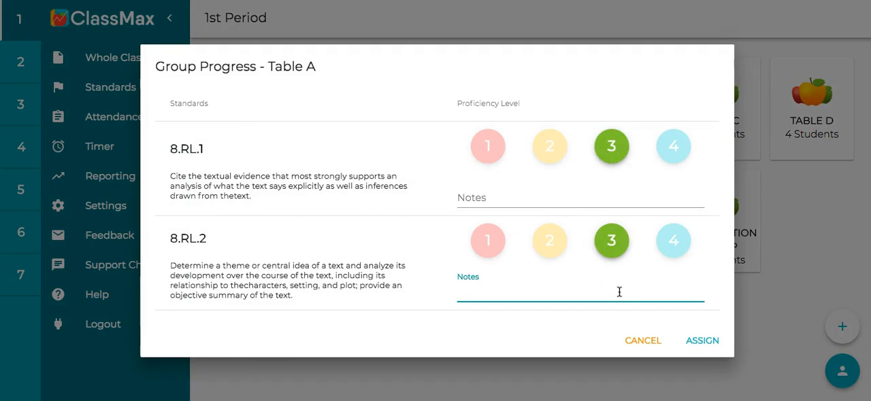
{"action": "type", "text": "Group was using academic vocabua"}
{"action": "key", "text": "BackSpace"}
{"action": "type", "text": "lary"}
{"action": "left_click", "coordinate": [704, 339]}
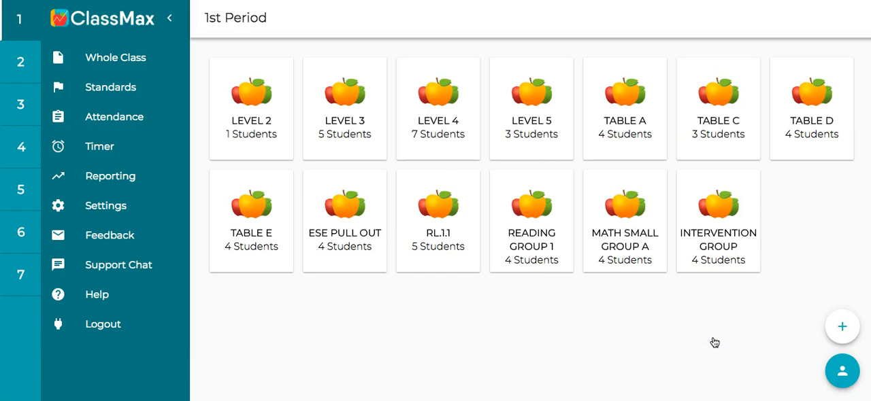
Step: Return to the student view and assign level 2 progress on 8.RL.1 and 8.RL.2 to the whole 1st Period class
{"action": "left_click", "coordinate": [841, 374]}
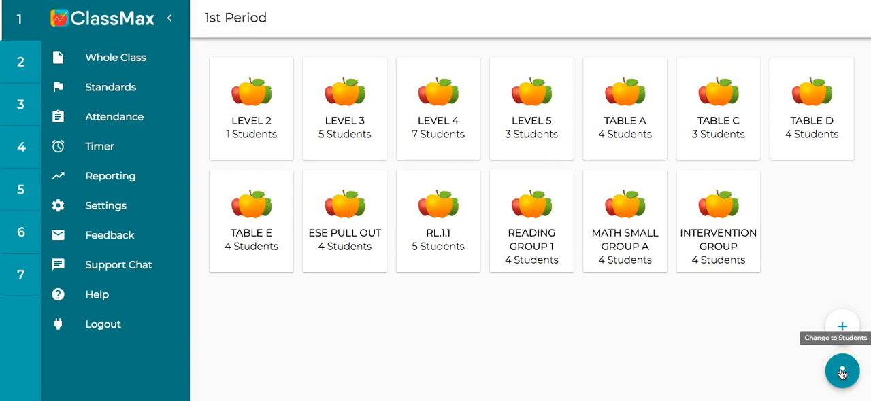
{"action": "left_click", "coordinate": [842, 373]}
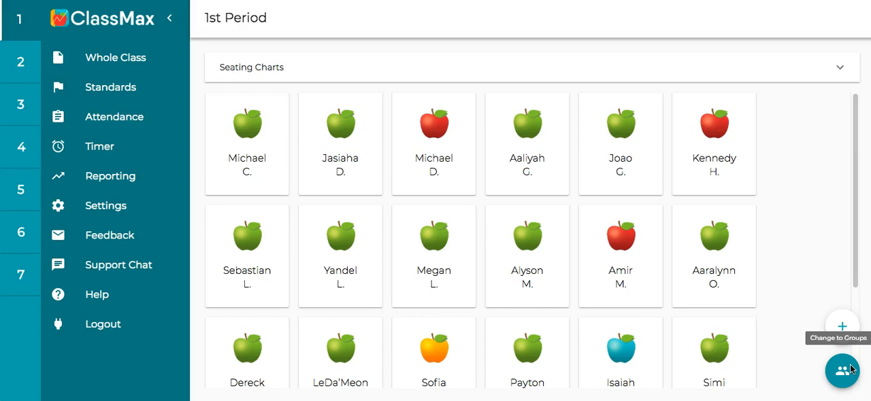
{"action": "left_click", "coordinate": [845, 367]}
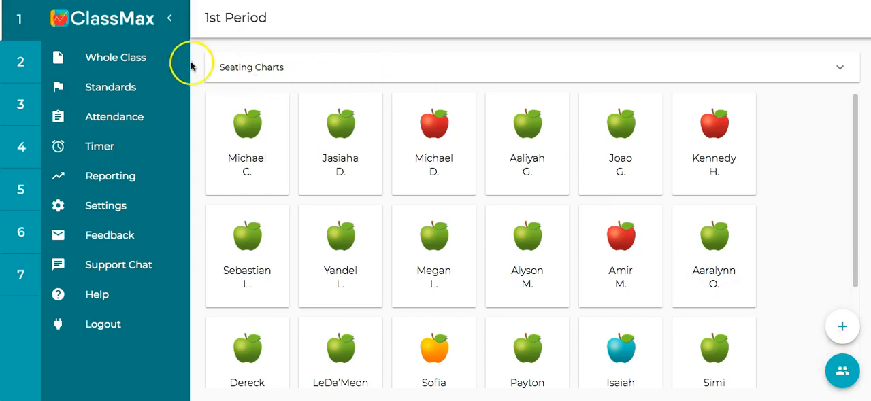
{"action": "left_click", "coordinate": [144, 62]}
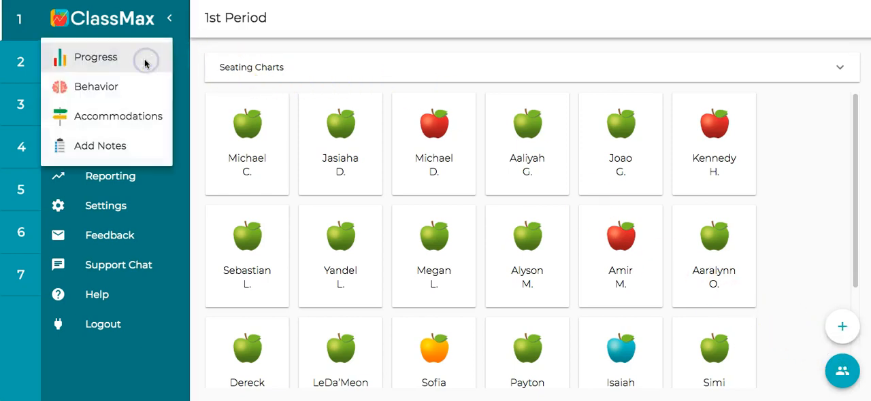
{"action": "left_click", "coordinate": [132, 62]}
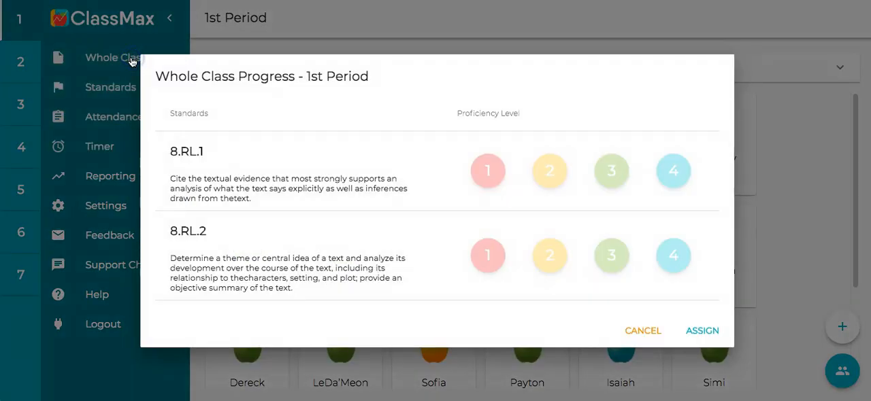
{"action": "left_click", "coordinate": [536, 168]}
{"action": "left_click", "coordinate": [681, 338]}
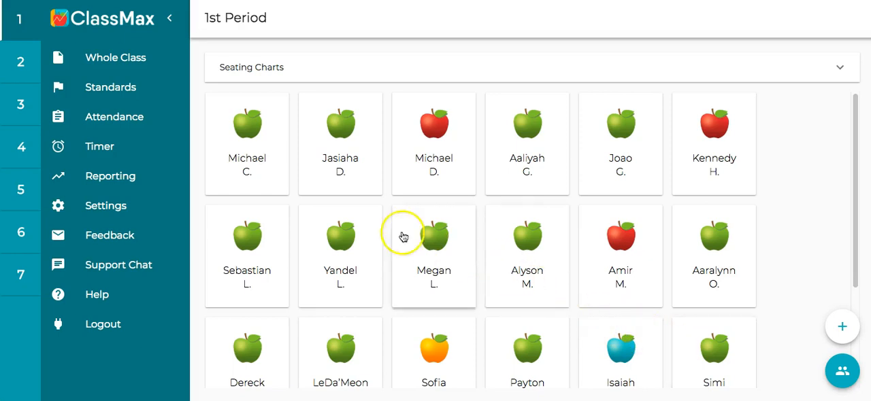
Step: Open the 1st Period report for the individually rated student and review the progress scores, dates and notes per standard
{"action": "left_click", "coordinate": [145, 179]}
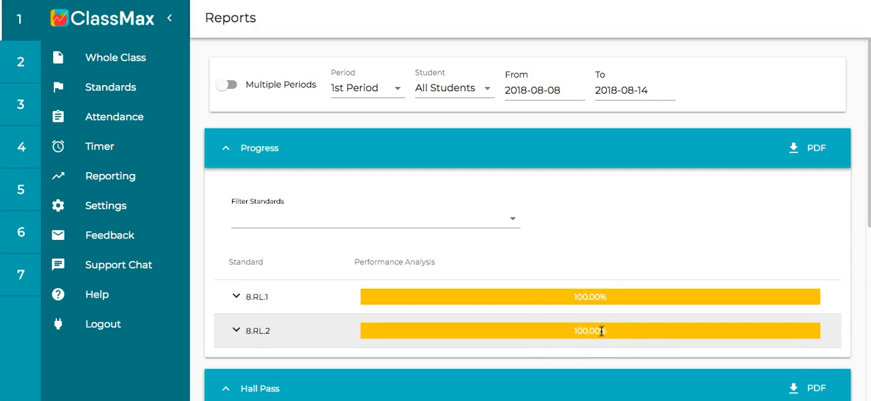
{"action": "left_click", "coordinate": [445, 92]}
{"action": "left_click", "coordinate": [439, 152]}
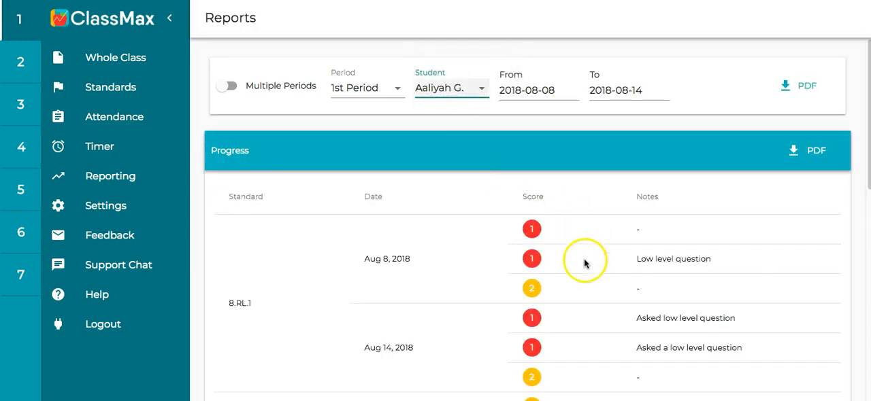
{"action": "scroll", "coordinate": [812, 196], "scroll_direction": "down", "scroll_amount": 7}
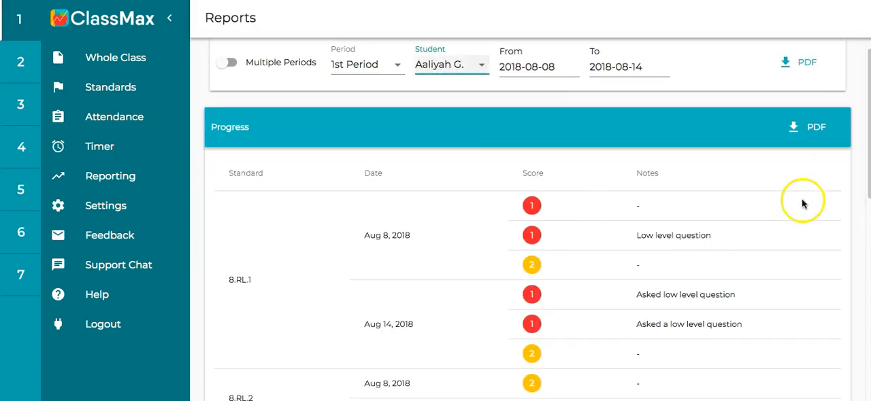
{"action": "scroll", "coordinate": [772, 214], "scroll_direction": "up", "scroll_amount": 4}
{"action": "scroll", "coordinate": [772, 214], "scroll_direction": "up", "scroll_amount": 1}
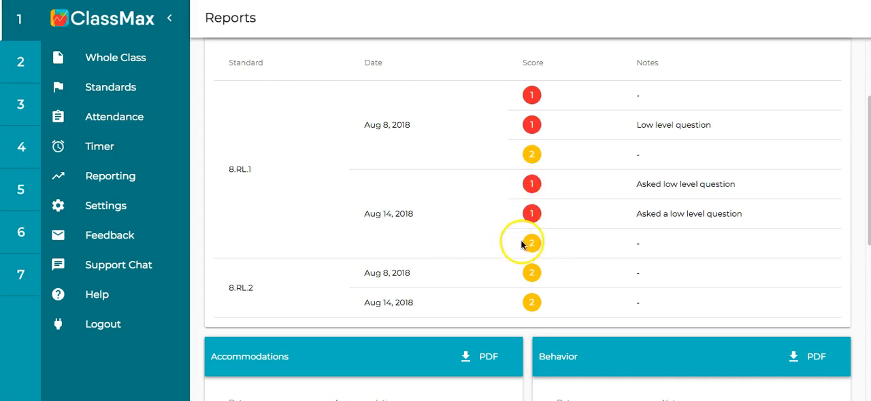
{"action": "scroll", "coordinate": [497, 245], "scroll_direction": "up", "scroll_amount": 1}
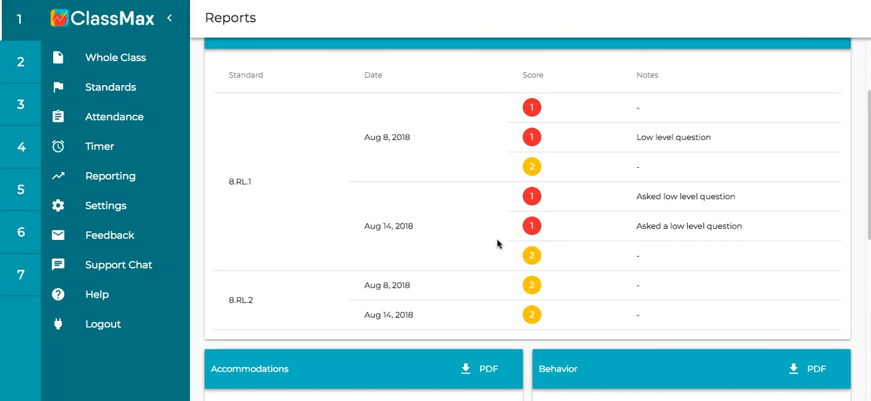
{"action": "scroll", "coordinate": [500, 246], "scroll_direction": "up", "scroll_amount": 4}
{"action": "scroll", "coordinate": [533, 299], "scroll_direction": "up", "scroll_amount": 1}
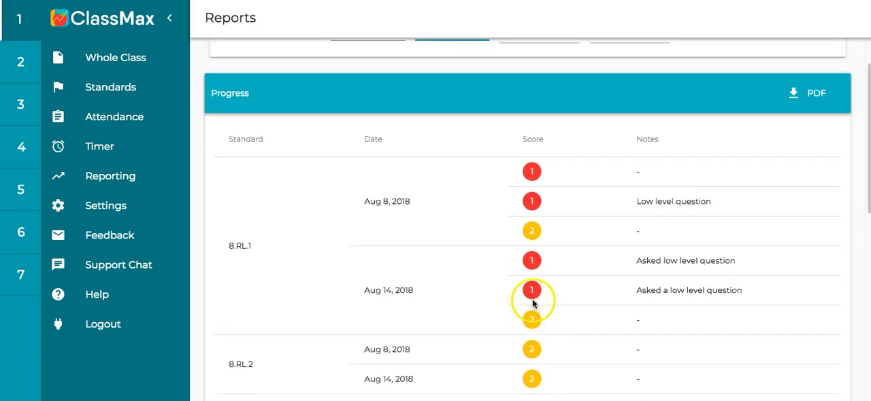
{"action": "scroll", "coordinate": [533, 304], "scroll_direction": "up", "scroll_amount": 3}
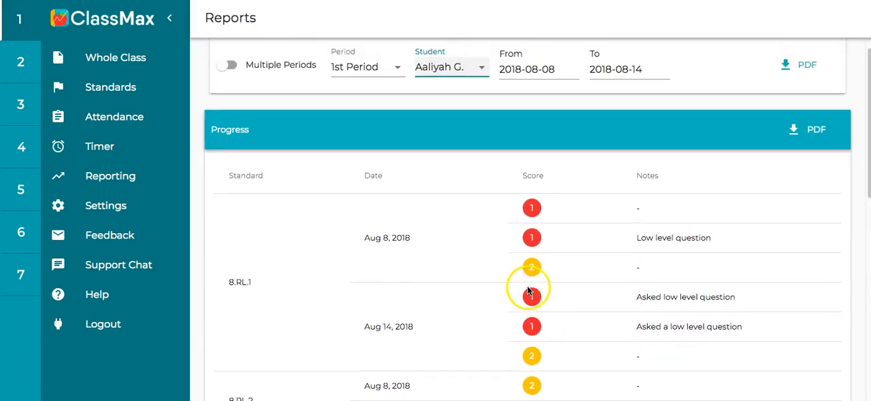
Step: Set the report to All Students with a start date of 2018-01-01
{"action": "left_click", "coordinate": [437, 72]}
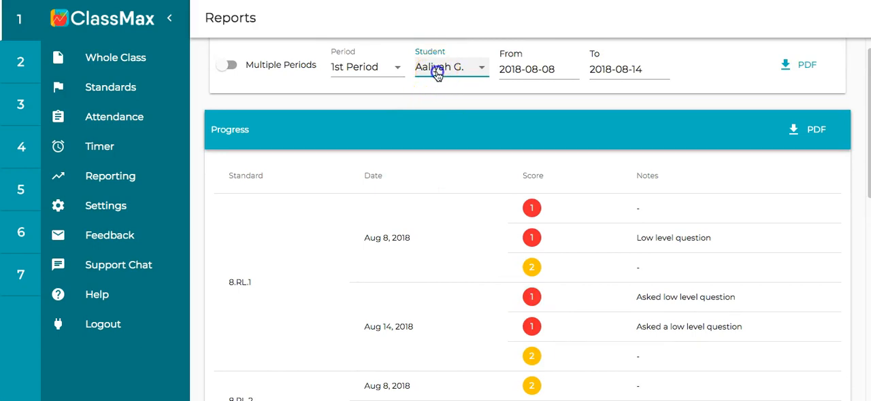
{"action": "left_click", "coordinate": [455, 31]}
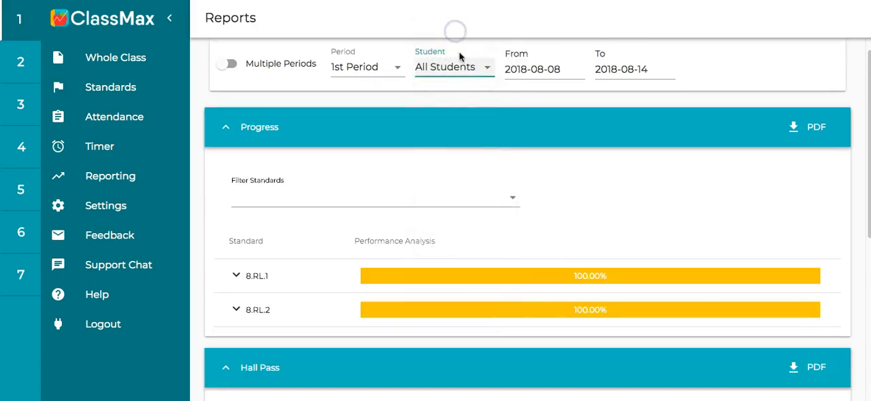
{"action": "left_click", "coordinate": [530, 68]}
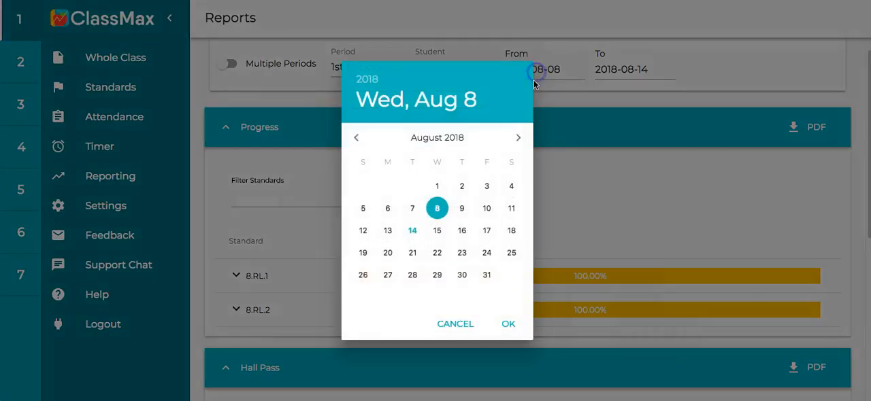
{"action": "left_click", "coordinate": [357, 139]}
{"action": "left_click", "coordinate": [357, 140]}
{"action": "left_click", "coordinate": [356, 139]}
{"action": "left_click", "coordinate": [357, 139]}
{"action": "left_click", "coordinate": [357, 139]}
{"action": "left_click", "coordinate": [356, 140]}
{"action": "left_click", "coordinate": [357, 139]}
{"action": "left_click", "coordinate": [388, 186]}
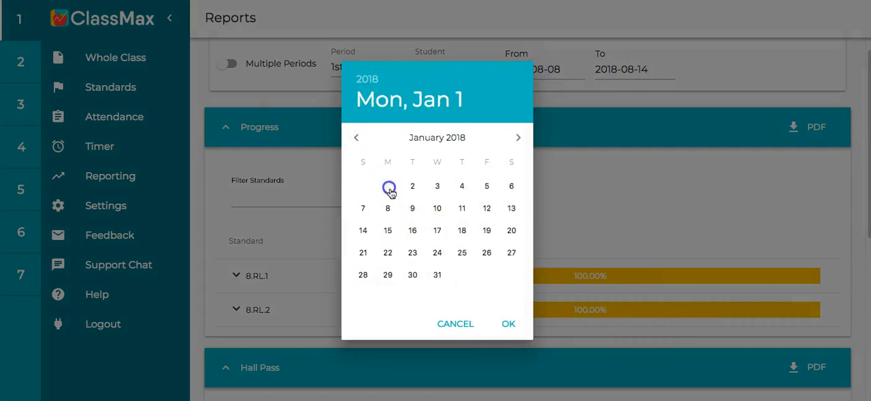
{"action": "left_click", "coordinate": [510, 325]}
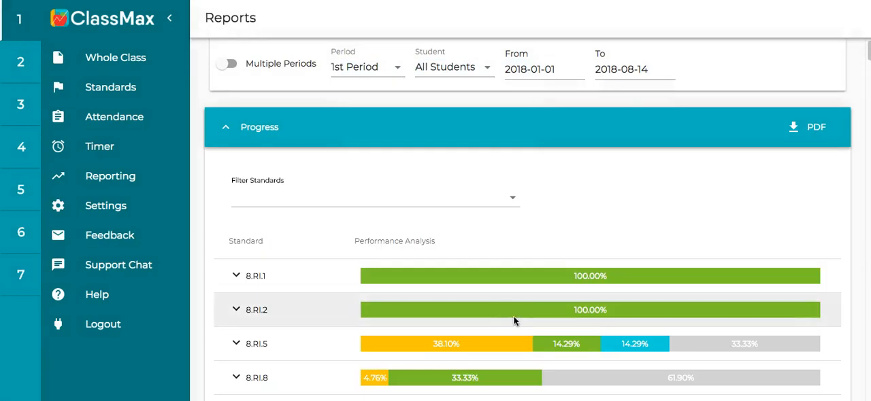
Step: Examine the class performance analysis, including the student breakdown for standard 8.RI.5, and return to the 1st Period roster
{"action": "scroll", "coordinate": [514, 304], "scroll_direction": "down", "scroll_amount": 1}
{"action": "scroll", "coordinate": [514, 302], "scroll_direction": "down", "scroll_amount": 3}
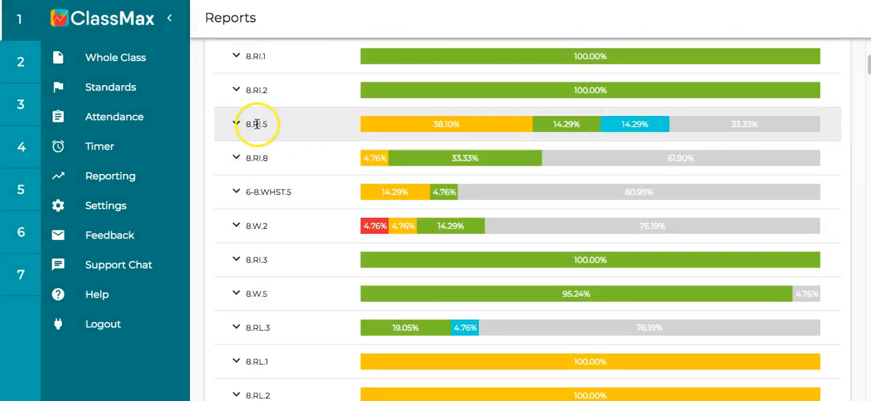
{"action": "left_click", "coordinate": [237, 124]}
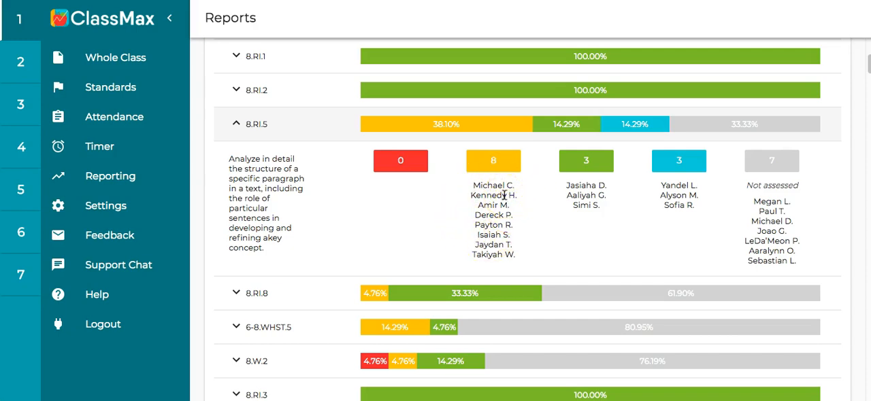
{"action": "left_click", "coordinate": [236, 125]}
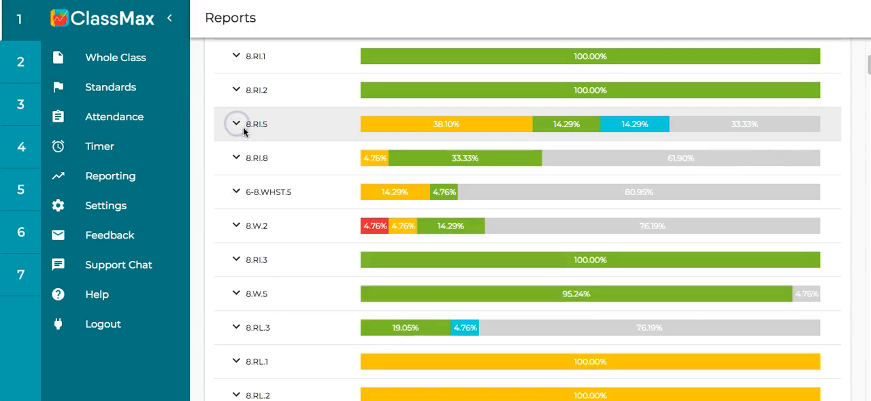
{"action": "scroll", "coordinate": [263, 150], "scroll_direction": "down", "scroll_amount": 4}
{"action": "scroll", "coordinate": [266, 153], "scroll_direction": "down", "scroll_amount": 5}
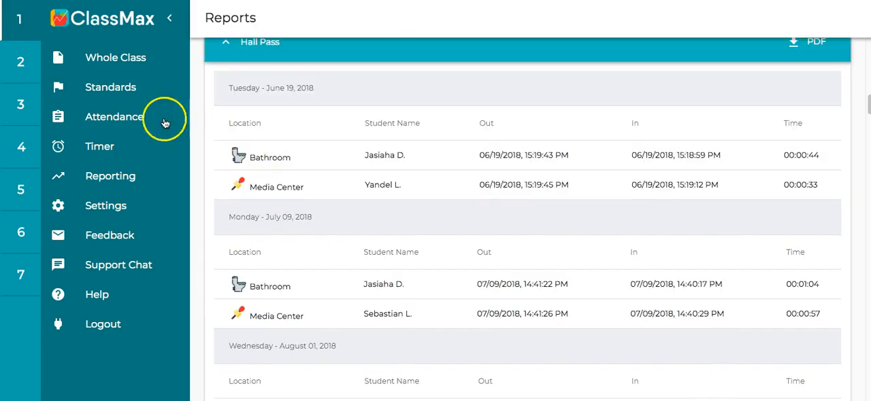
{"action": "left_click", "coordinate": [31, 34]}
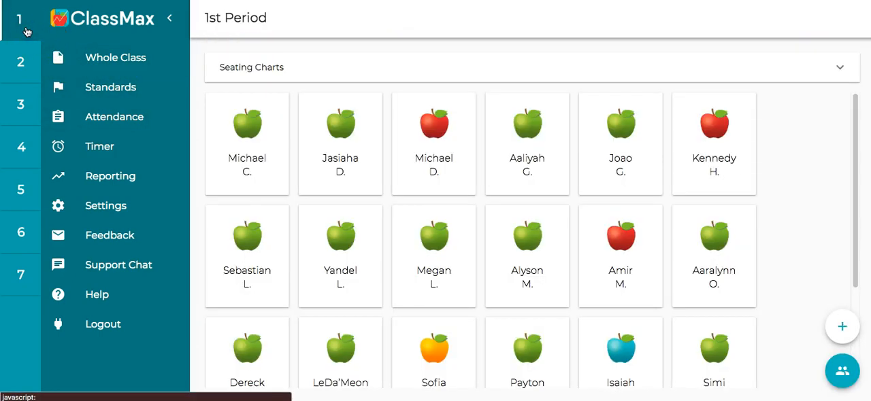